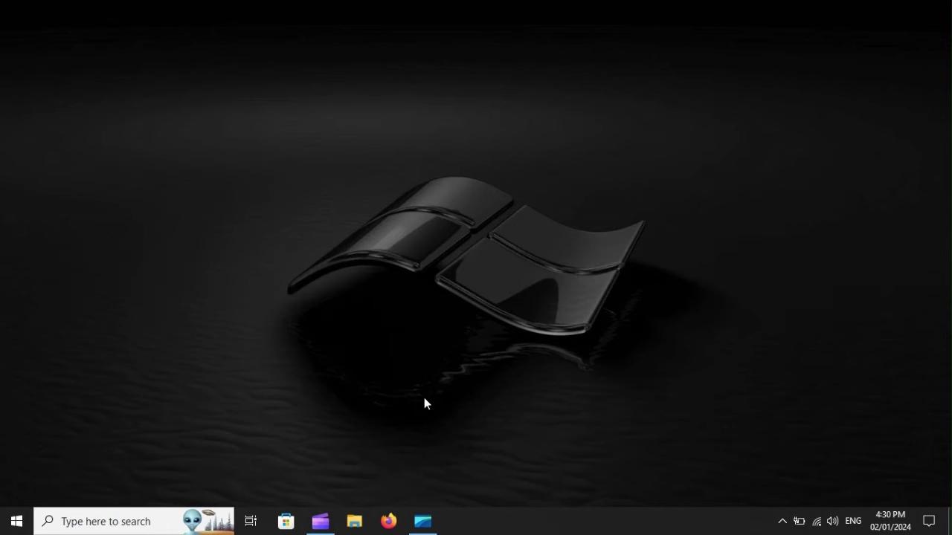
# Open the Windows Update page under Update & Security in Windows Settings to check the update status
pyautogui.press('super+i')
pyautogui.scroll(-3, 425, 402)
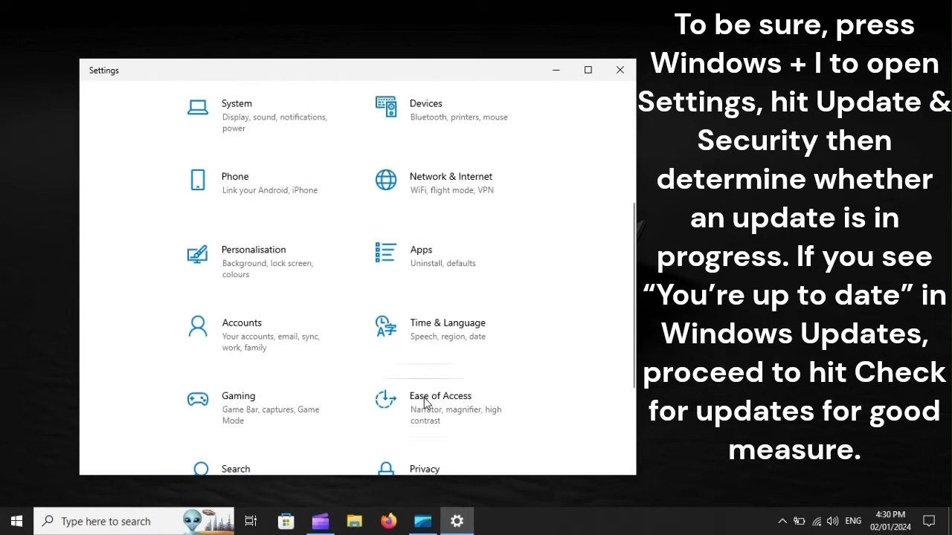
pyautogui.scroll(-2, 425, 402)
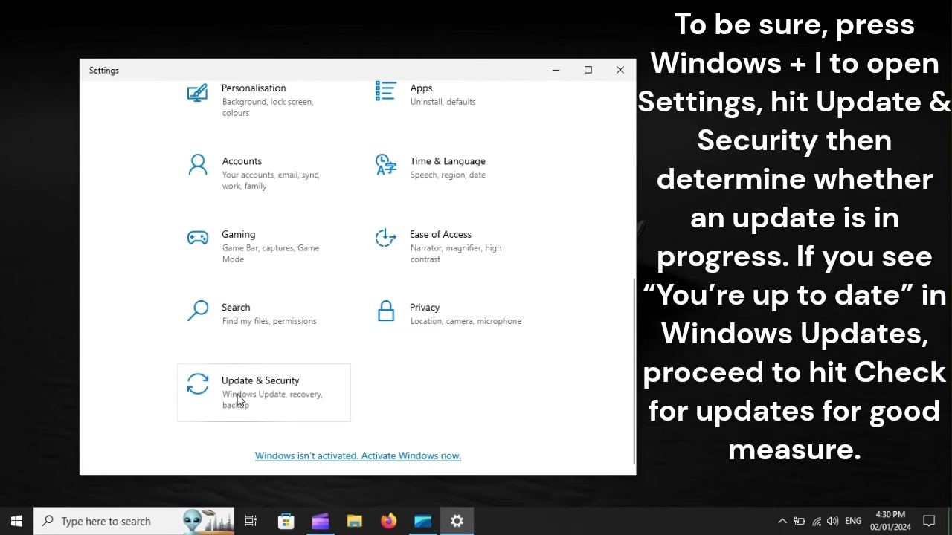
pyautogui.click(301, 392)
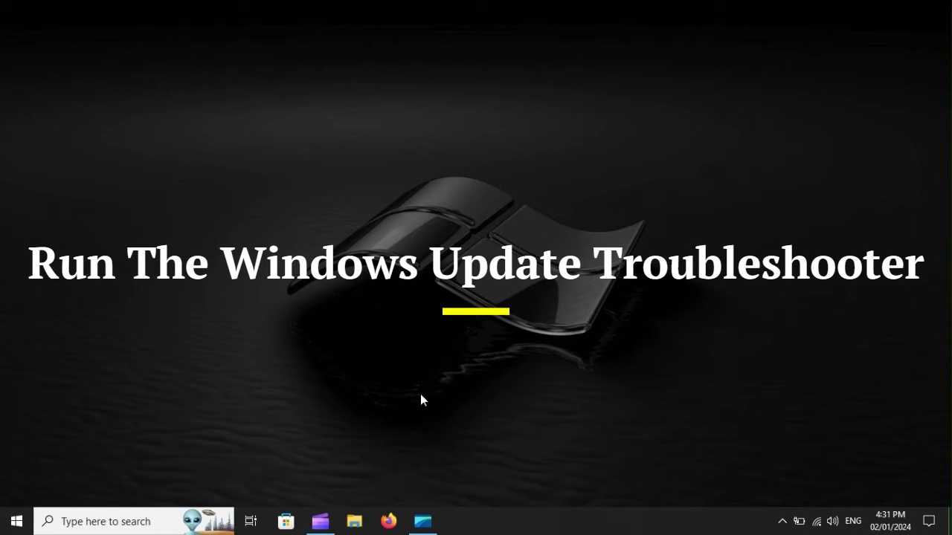
# In Windows Settings, go to Troubleshoot under Update & Security and expand the Windows Update entry among the additional troubleshooters
pyautogui.press('super+i')
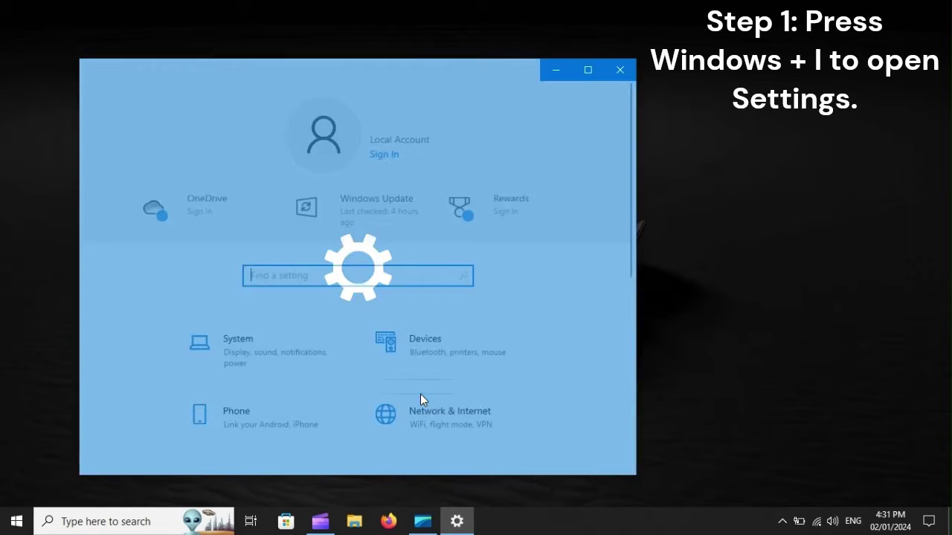
pyautogui.scroll(-5, 420, 400)
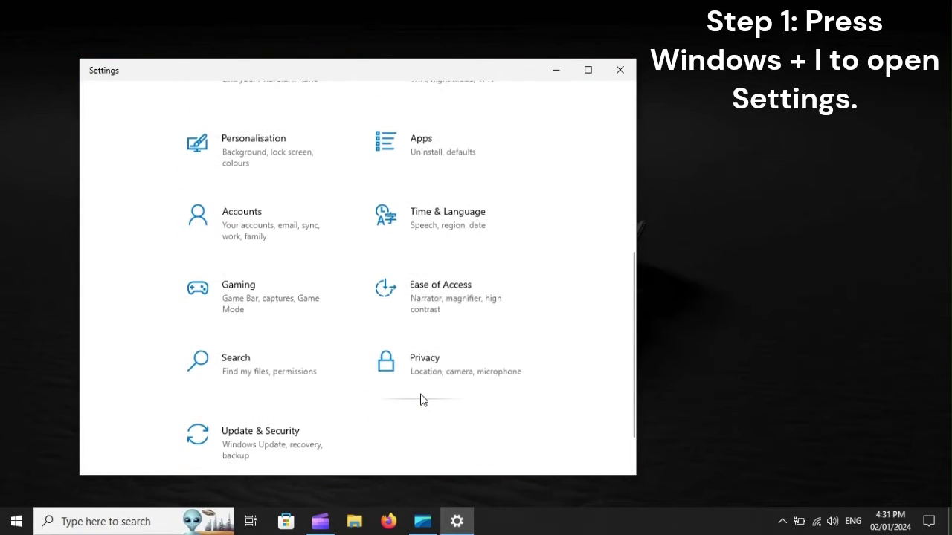
pyautogui.click(296, 435)
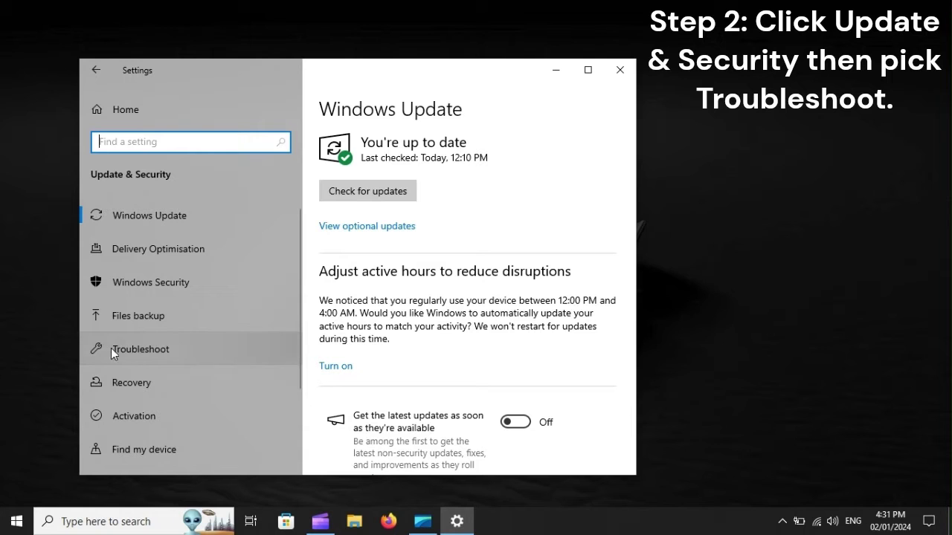
pyautogui.click(182, 348)
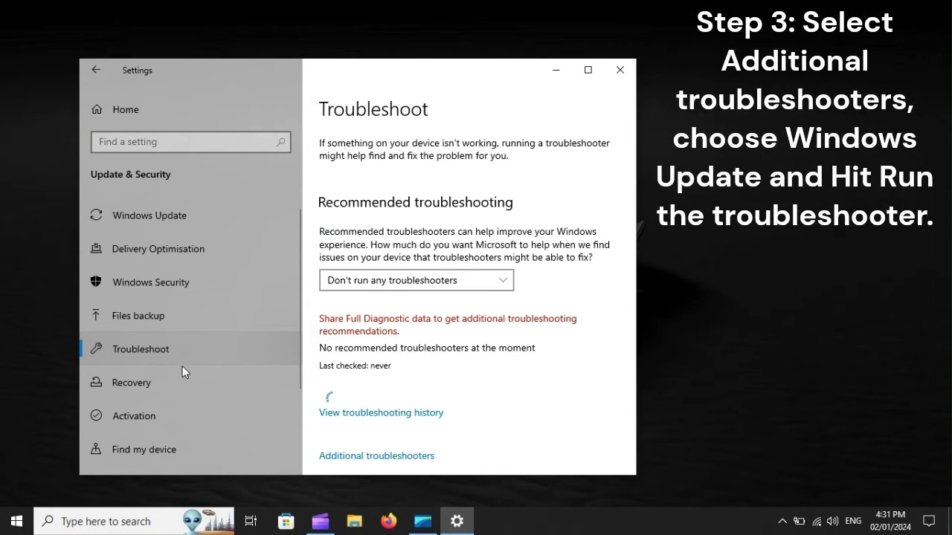
pyautogui.click(394, 456)
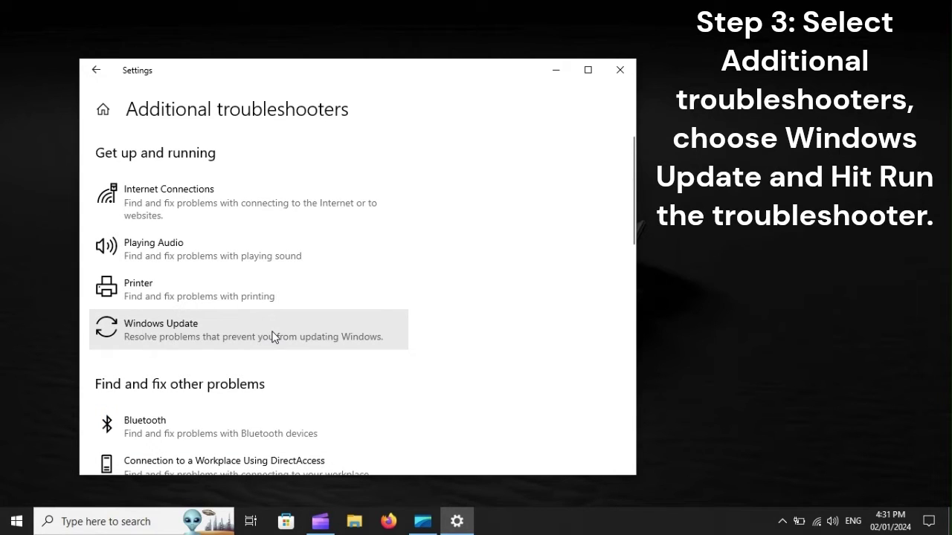
pyautogui.click(273, 336)
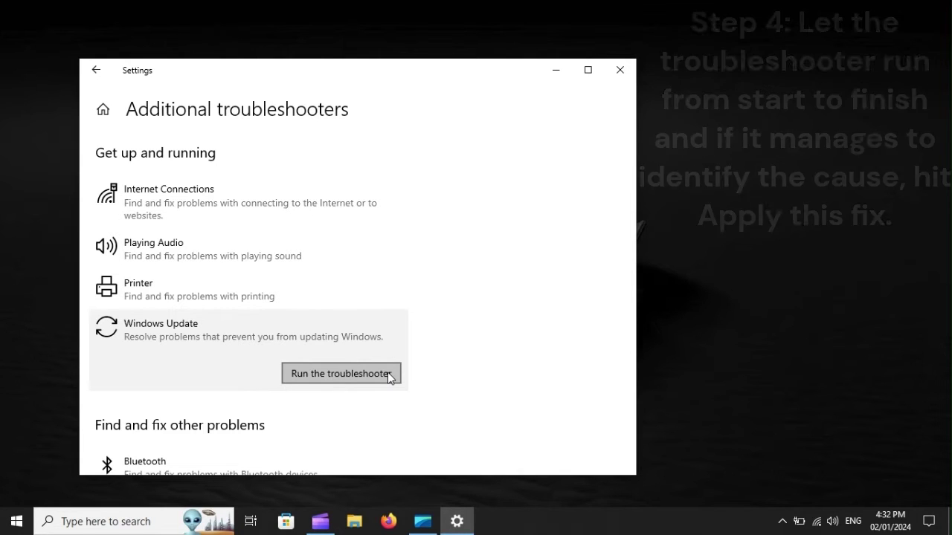
# Bring up the computer's power options from the desktop
pyautogui.click(15, 523)
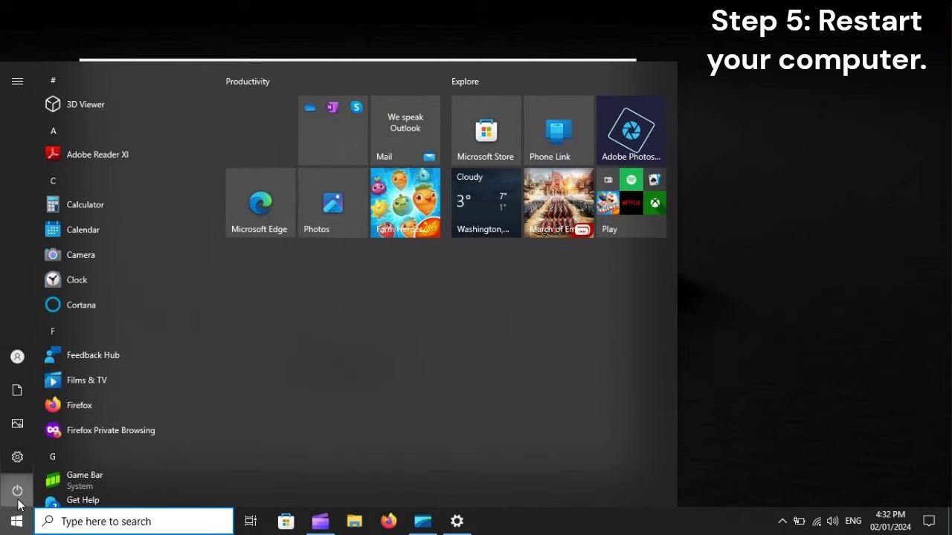
pyautogui.click(17, 489)
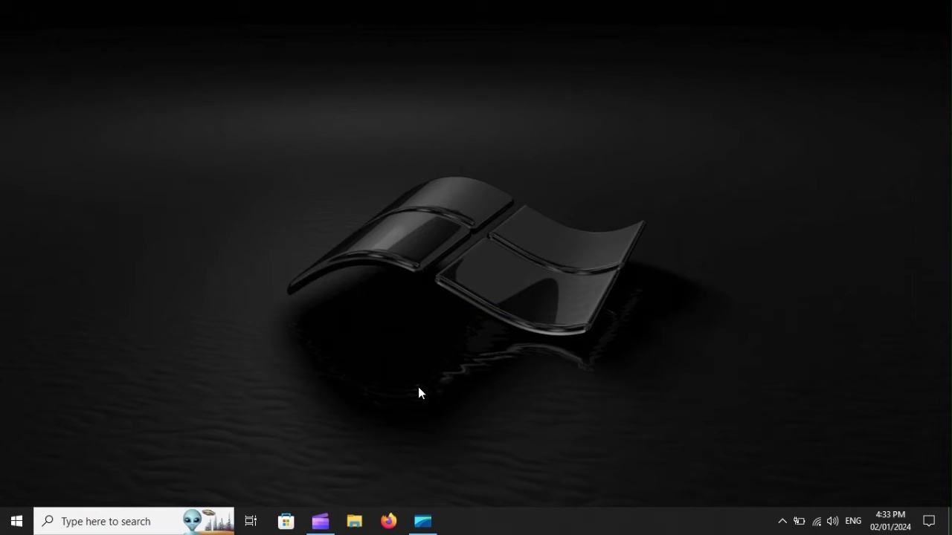
# Open Virus & threat protection from the Windows Security page under Update & Security in Windows Settings
pyautogui.press('super+i')
pyautogui.scroll(-3, 418, 392)
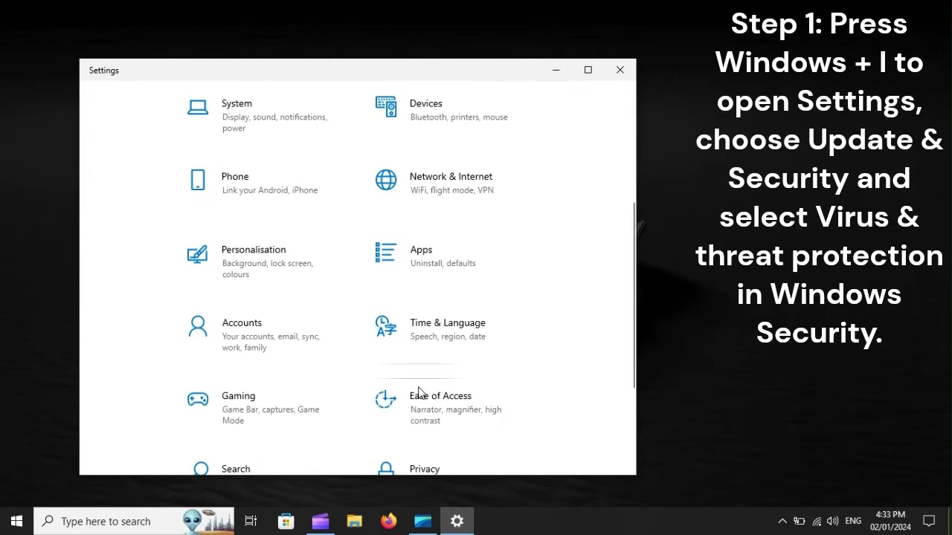
pyautogui.scroll(-3, 418, 393)
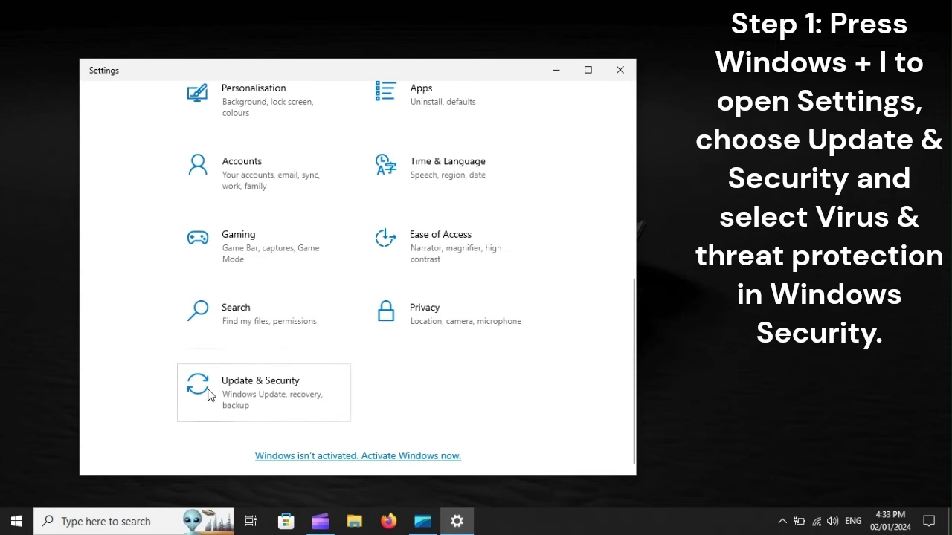
pyautogui.click(311, 399)
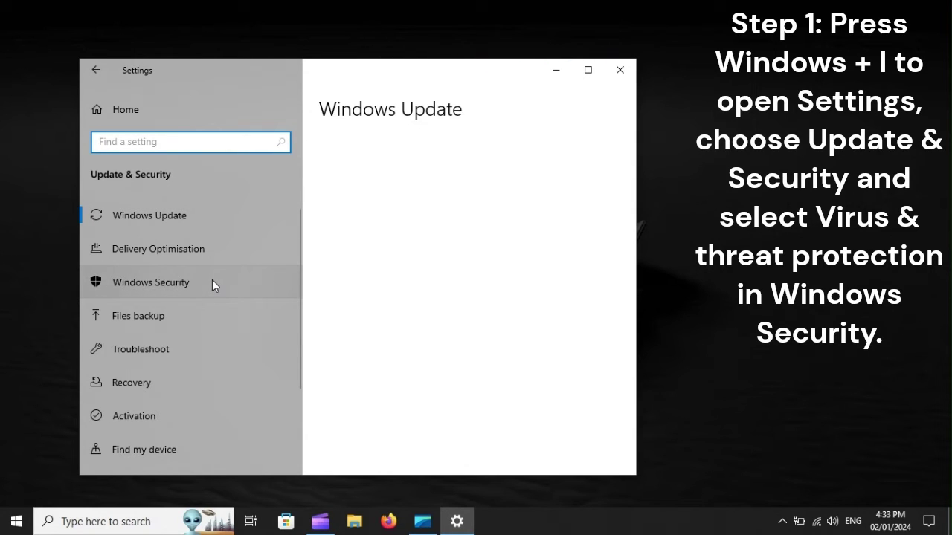
pyautogui.click(212, 281)
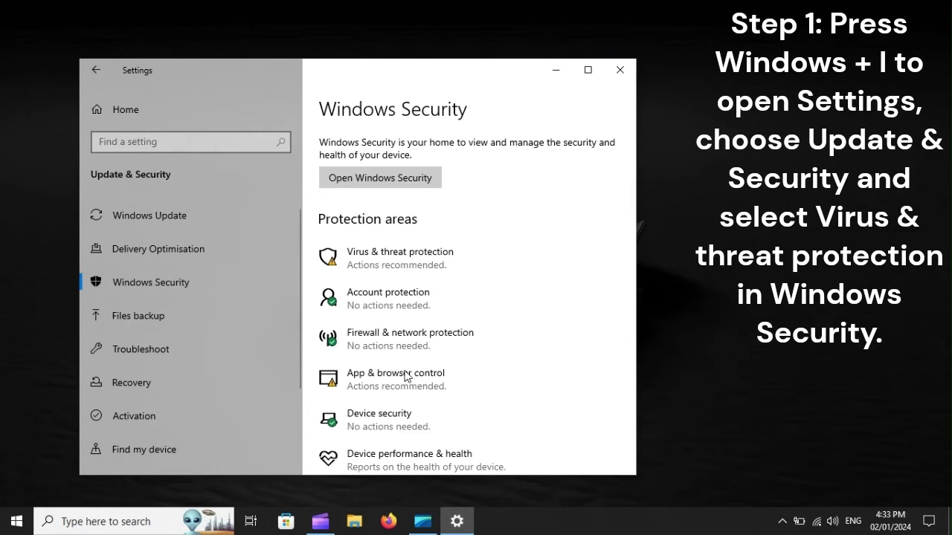
pyautogui.click(437, 257)
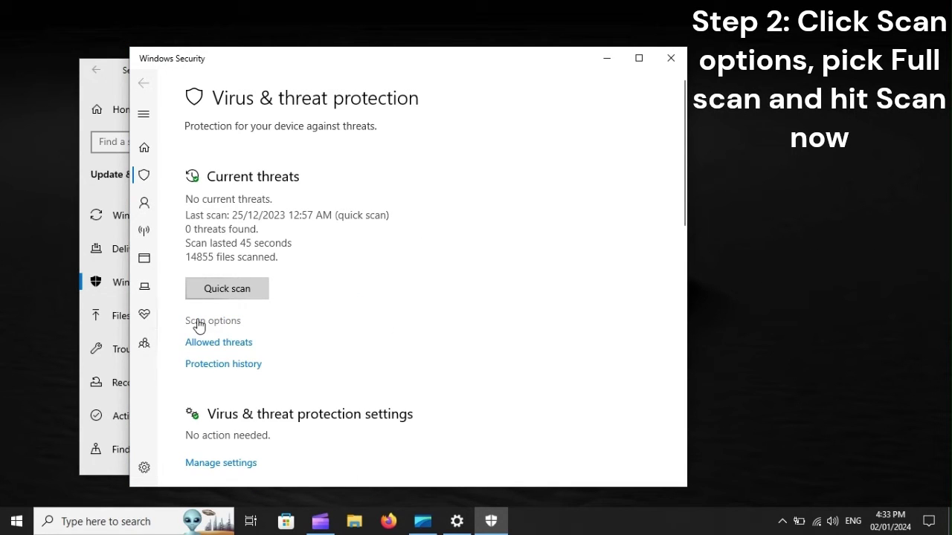
# Open the scan options for virus and threat protection and review the available scan types
pyautogui.click(223, 325)
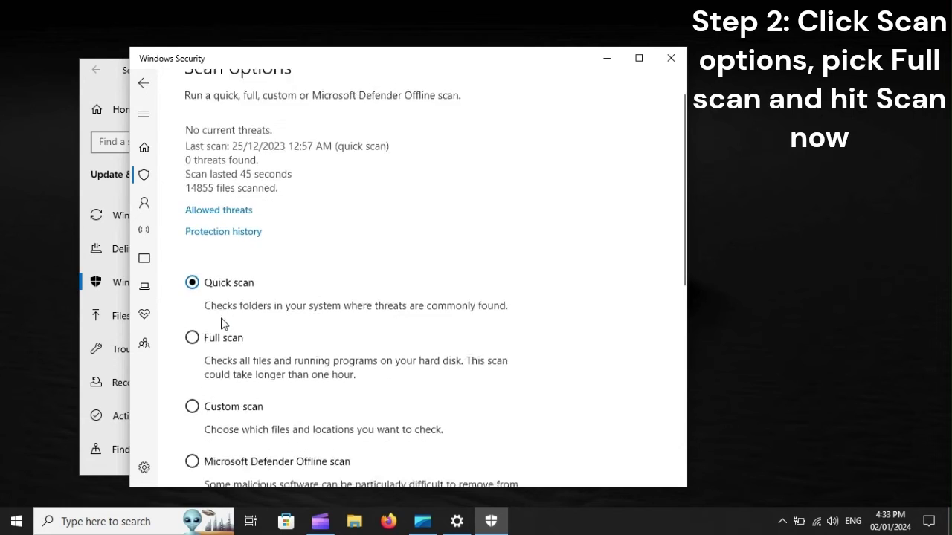
pyautogui.scroll(-2, 223, 324)
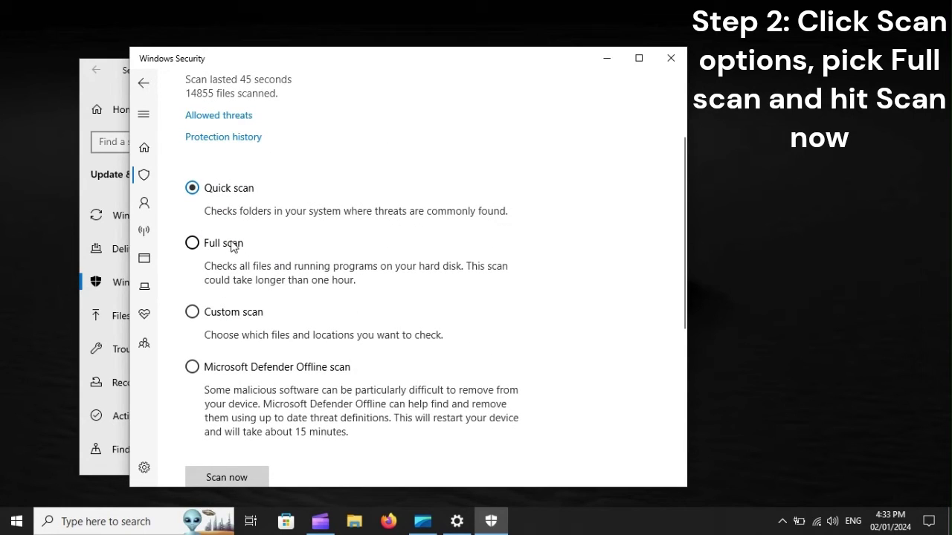
pyautogui.scroll(-4, 231, 246)
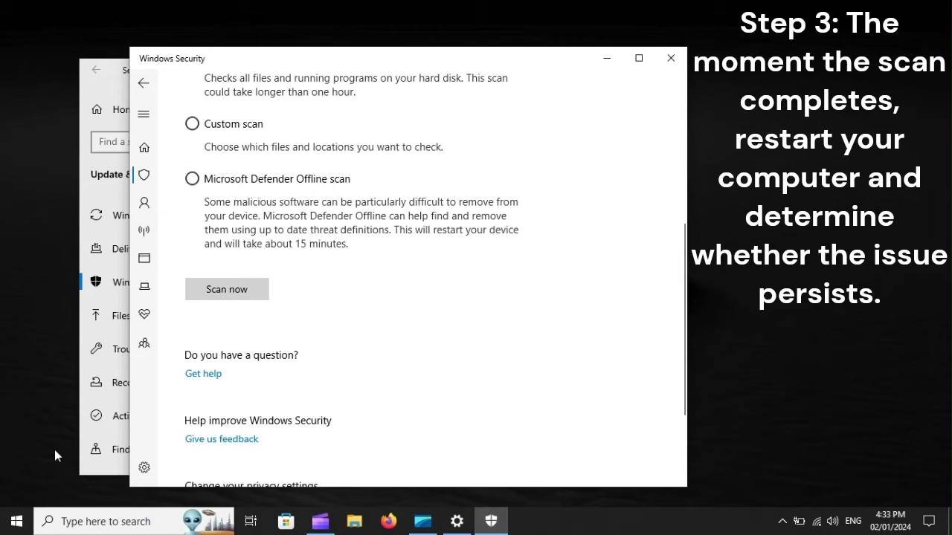
# Leave the scan options and bring up the computer's power options
pyautogui.click(17, 520)
pyautogui.click(18, 491)
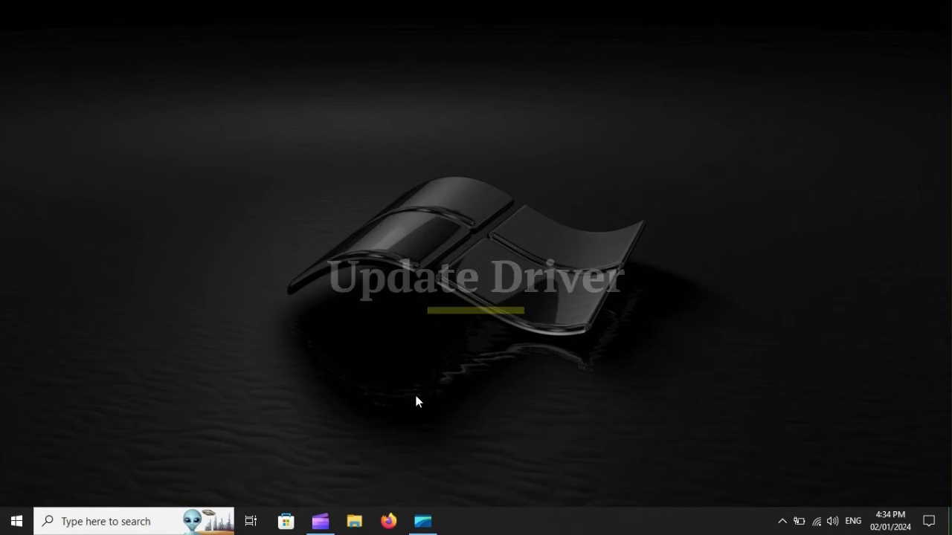
# Launch Device Manager by searching Windows for devmgmt.msc
pyautogui.click(80, 522)
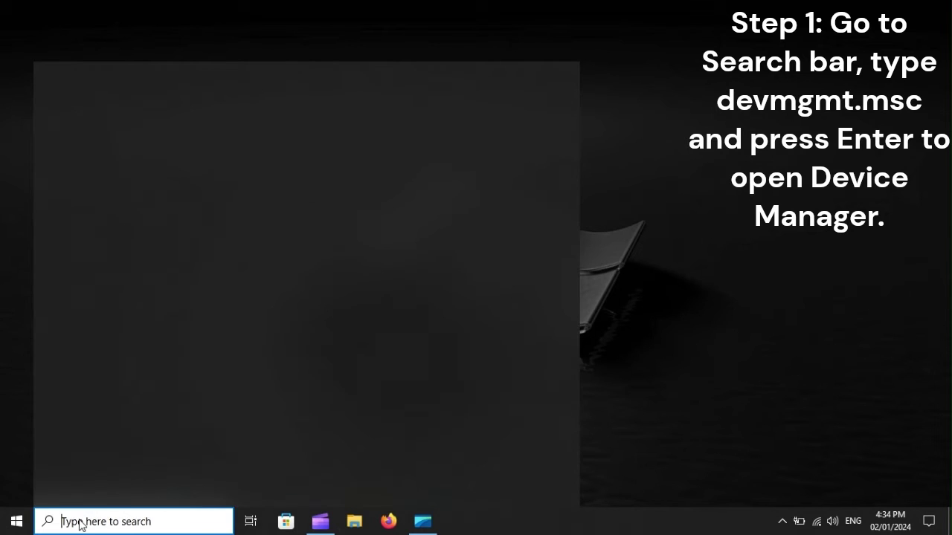
pyautogui.write('devmgmt.msc')
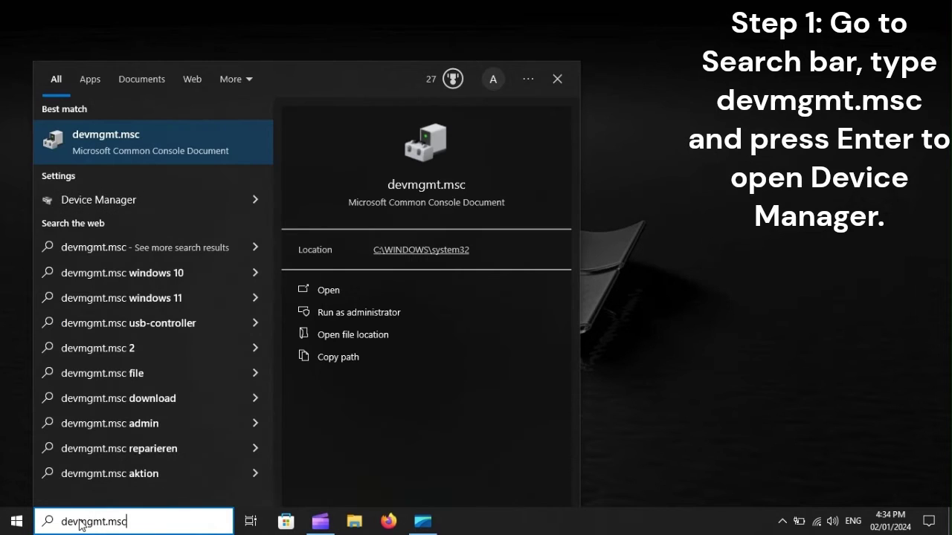
pyautogui.press('Return')
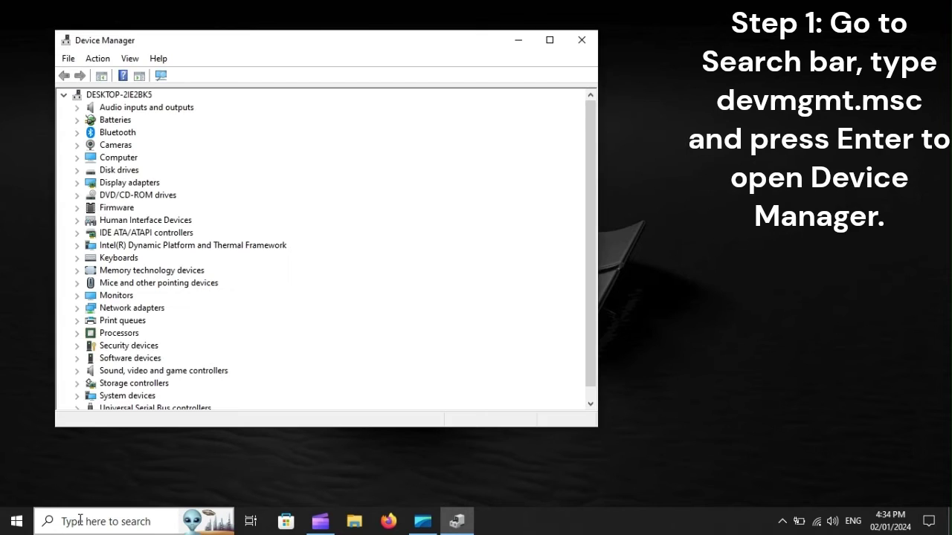
# Expand Network adapters and start Update driver for the Realtek RTL8723BE Wireless LAN 802.11n PCI-E NIC
pyautogui.click(133, 310)
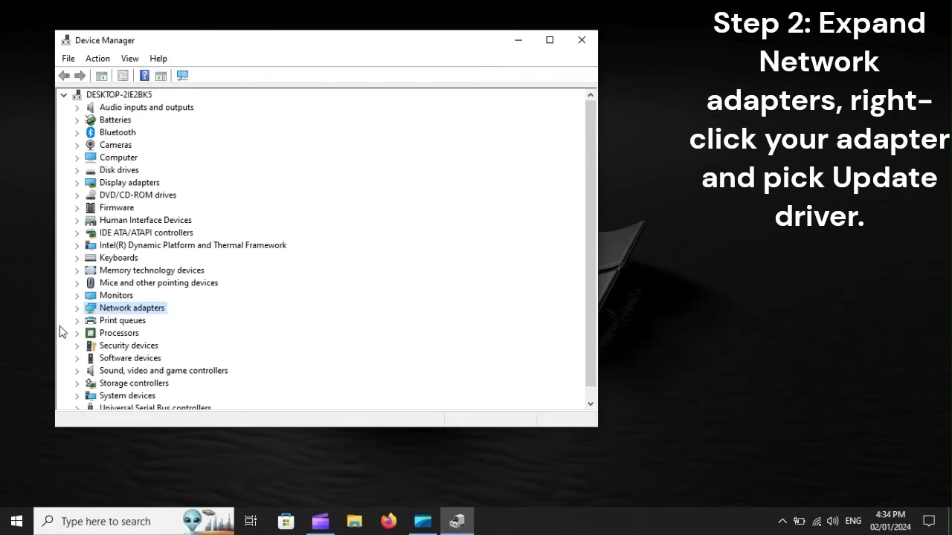
pyautogui.click(77, 309)
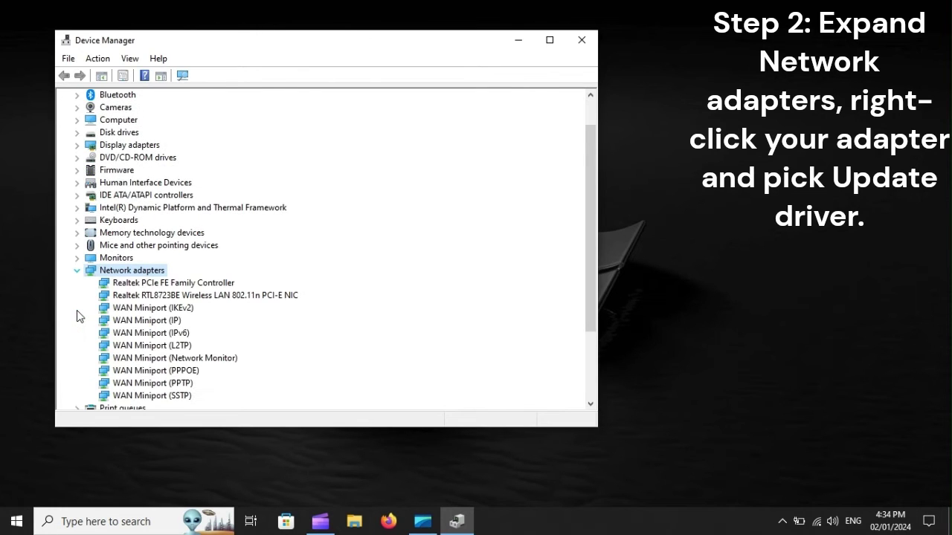
pyautogui.click(177, 299)
pyautogui.rightClick(180, 299)
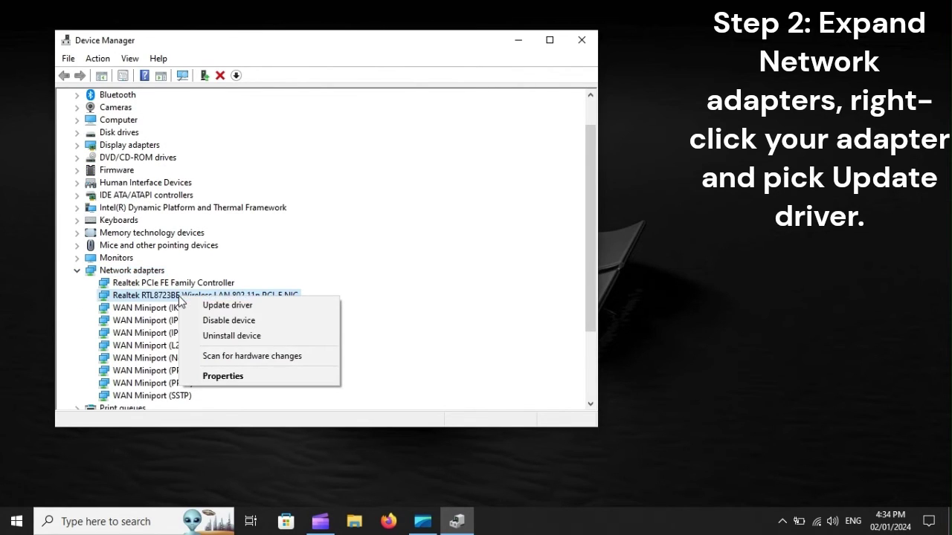
pyautogui.click(263, 306)
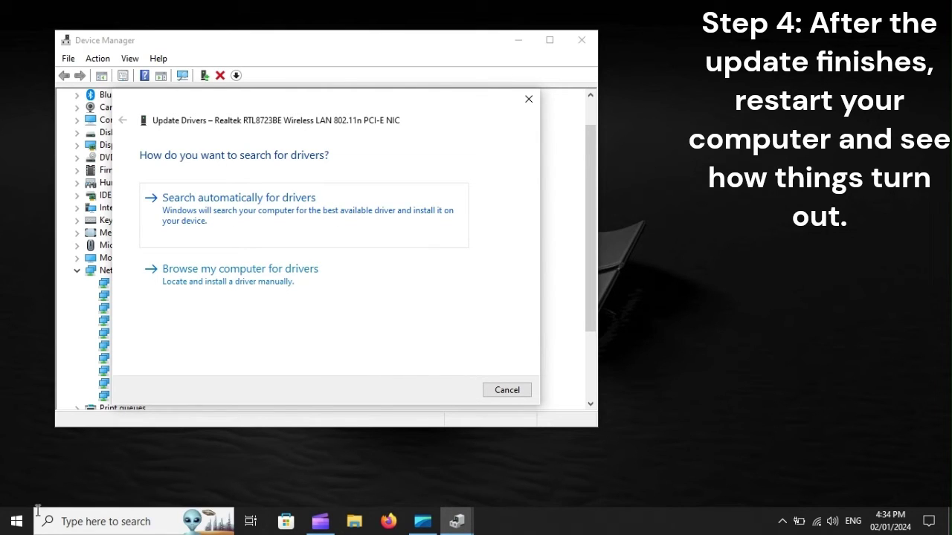
# Leave the driver update wizard and bring up the computer's power options
pyautogui.click(17, 521)
pyautogui.click(16, 501)
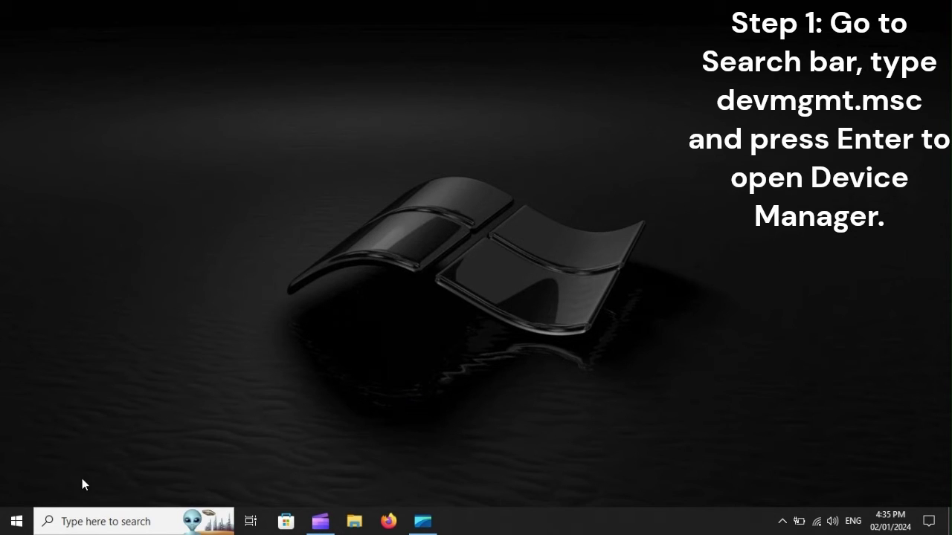
# Search Windows for devmgmt.msc and open Device Manager again
pyautogui.click(72, 522)
pyautogui.write('devmgmt.msc')
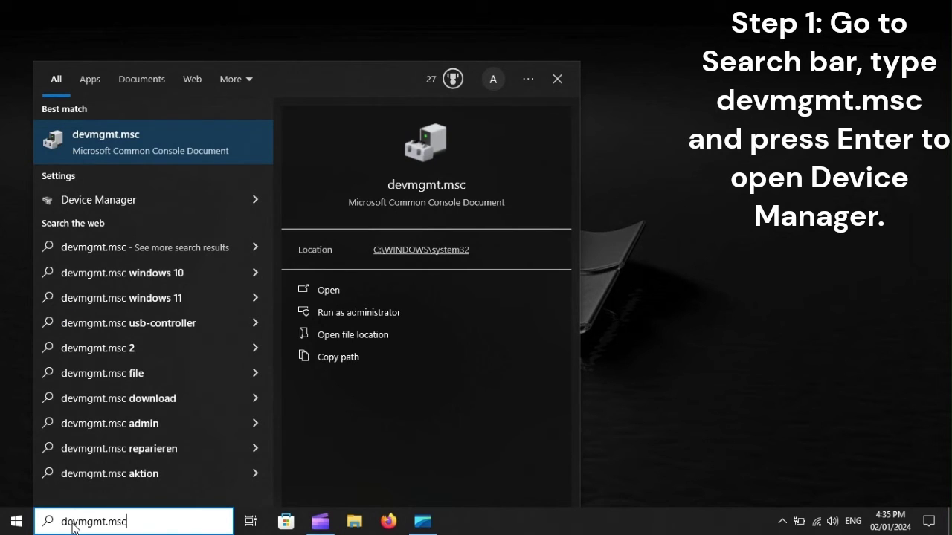
pyautogui.press('Return')
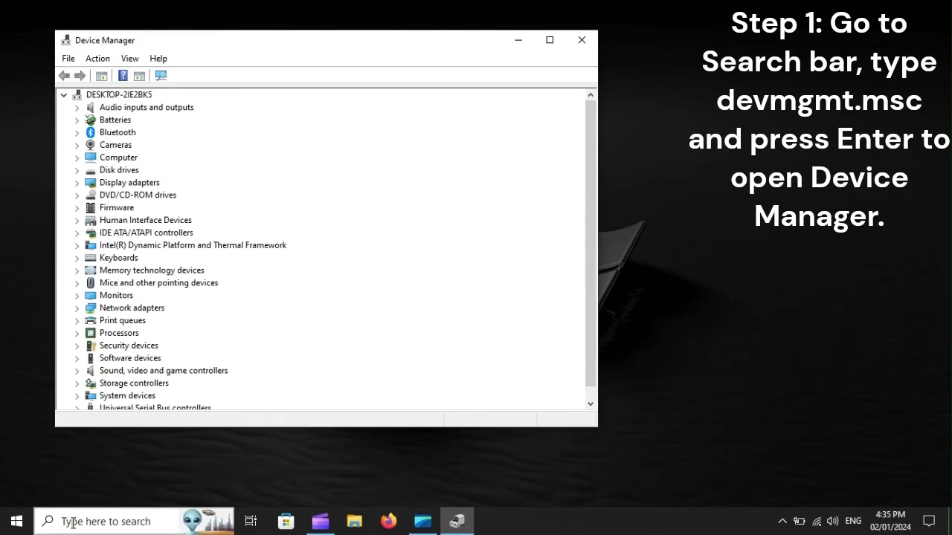
# Expand Network adapters and open the driver properties of the Realtek RTL8723BE Wireless LAN 802.11n PCI-E NIC
pyautogui.click(143, 311)
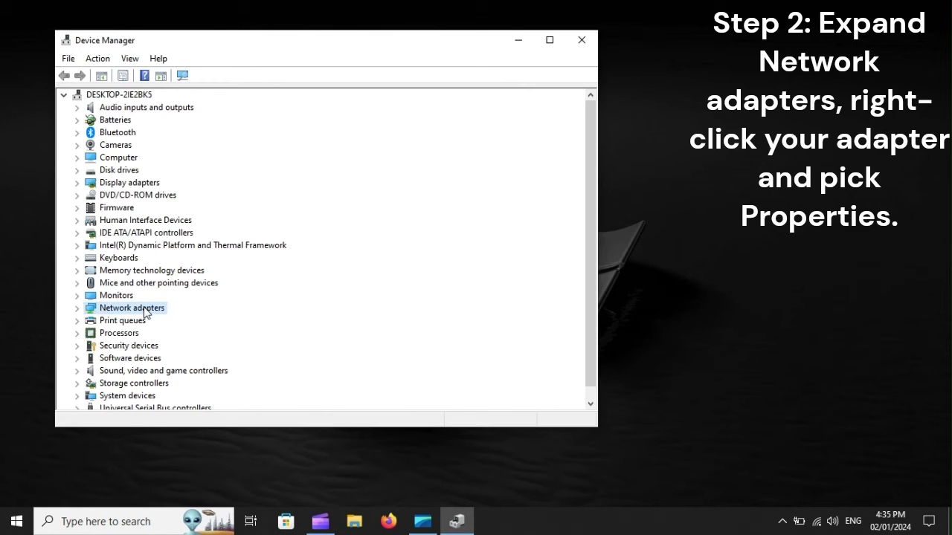
pyautogui.click(78, 309)
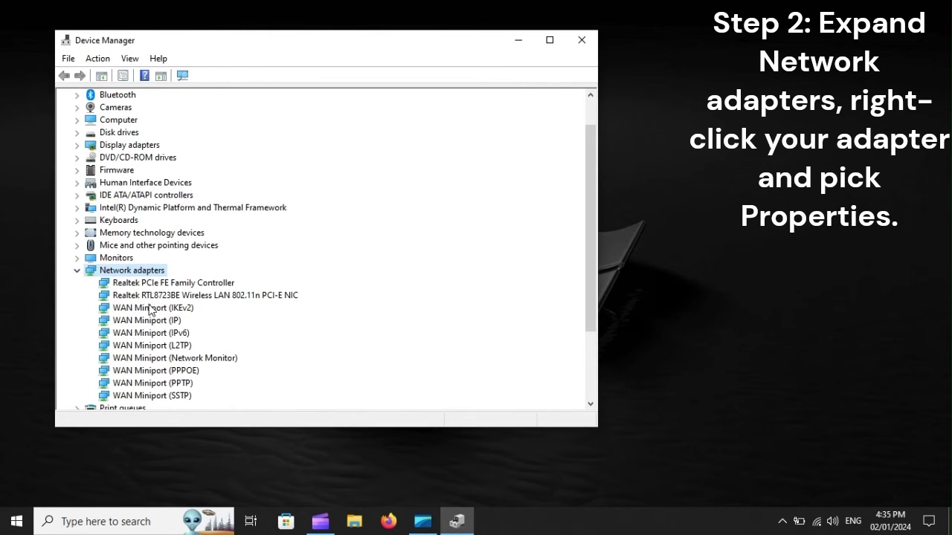
pyautogui.click(212, 297)
pyautogui.rightClick(213, 298)
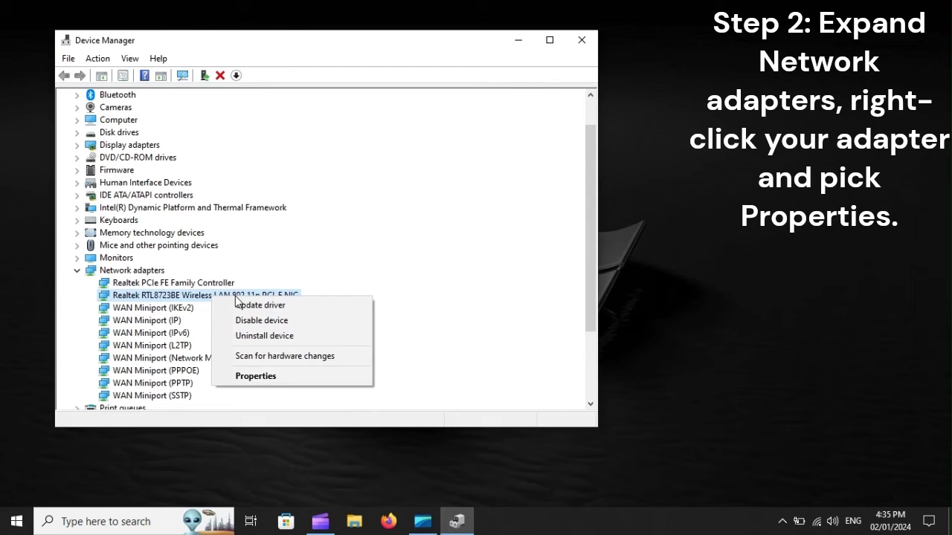
pyautogui.click(299, 376)
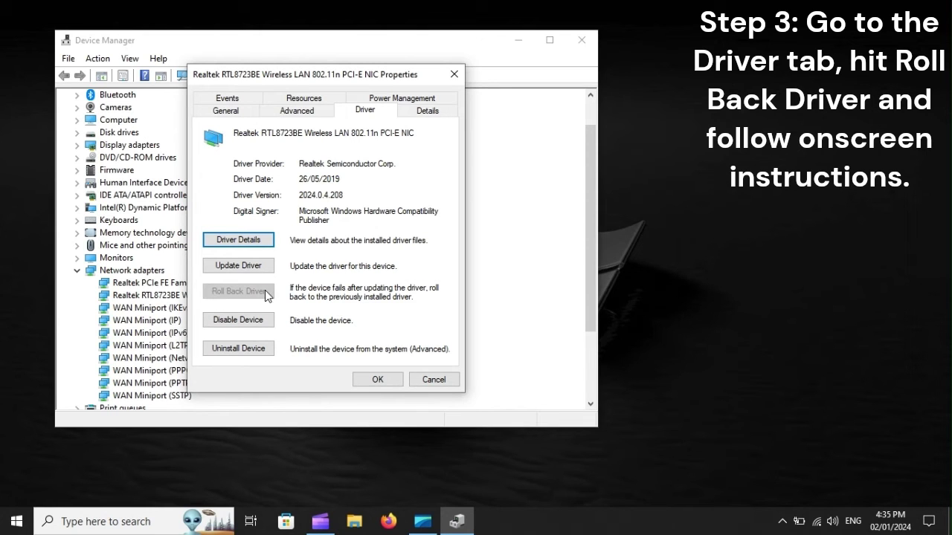
# Bring up the computer's power options for a restart
pyautogui.click(9, 510)
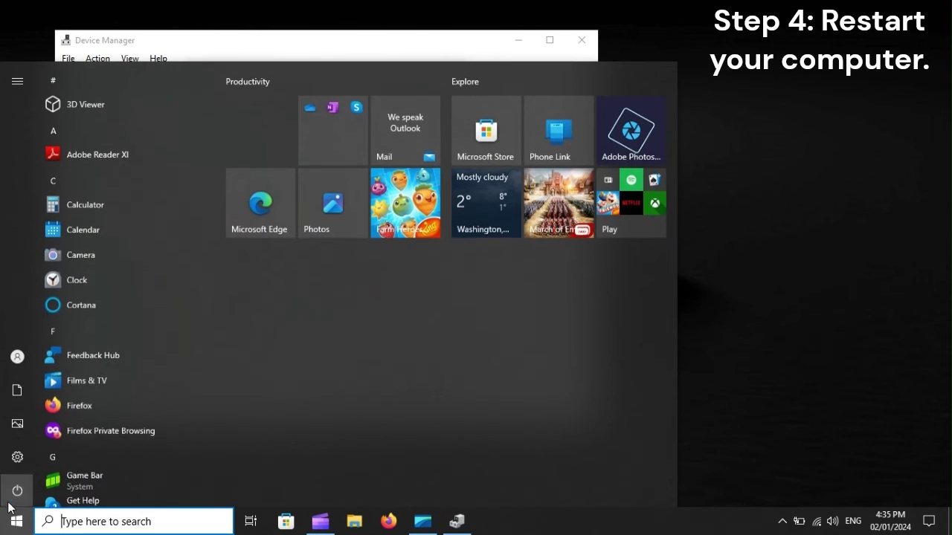
pyautogui.click(18, 490)
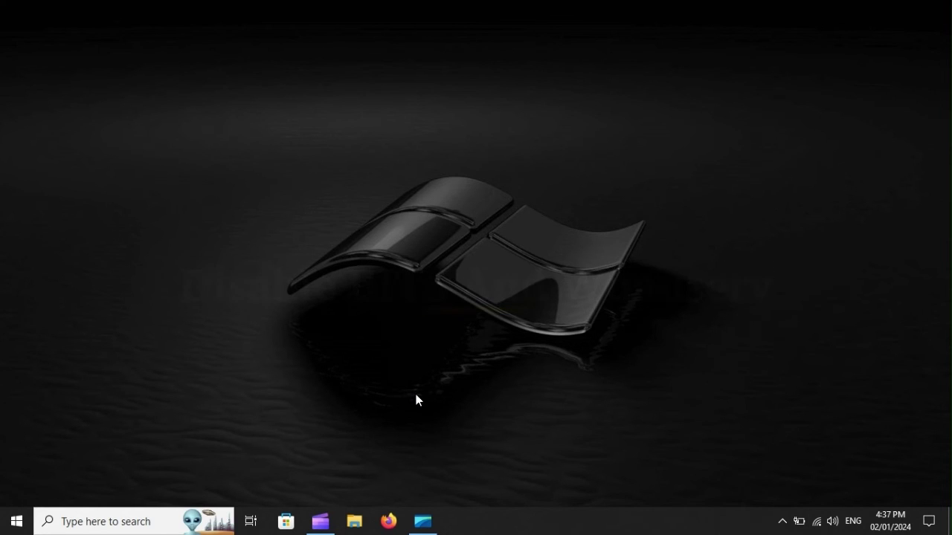
# Search Windows for Services, open the console and select Background Intelligent Transfer Service
pyautogui.click(86, 518)
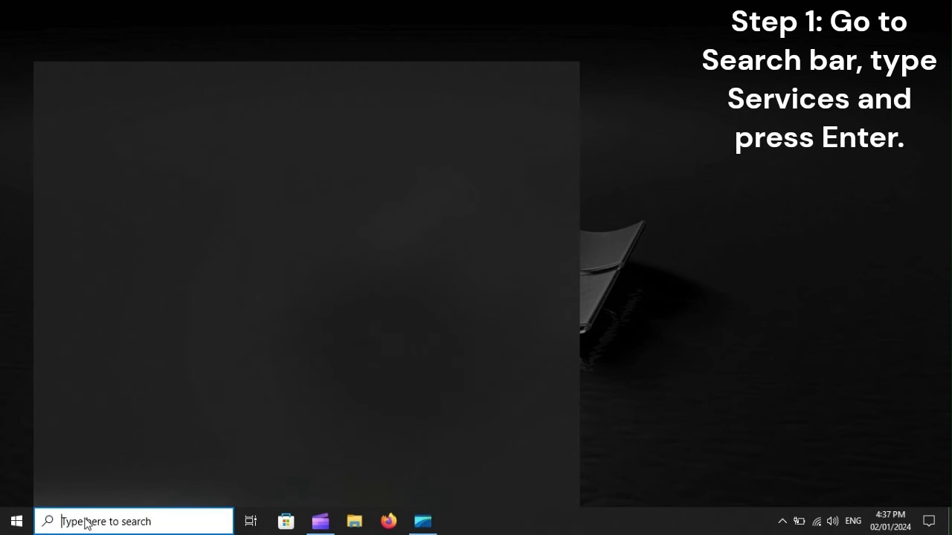
pyautogui.write('Services')
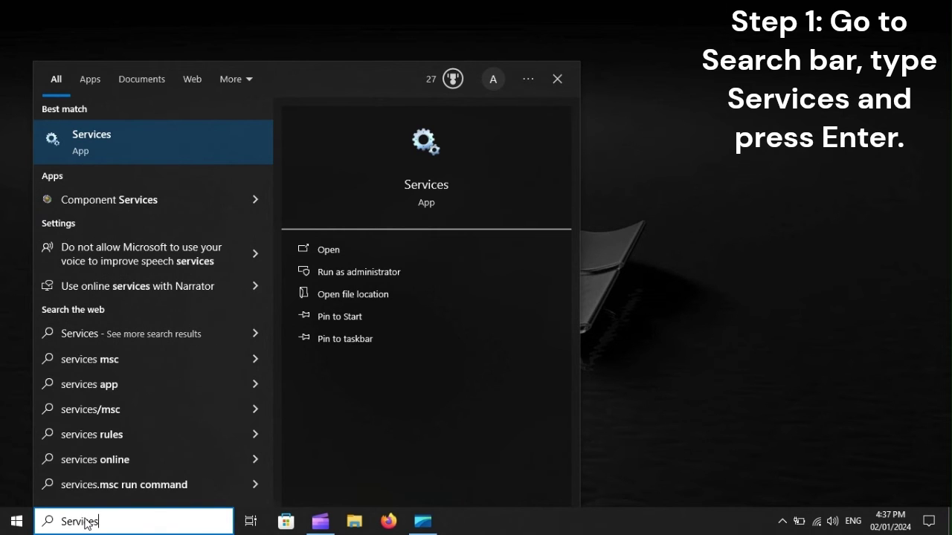
pyautogui.press('Return')
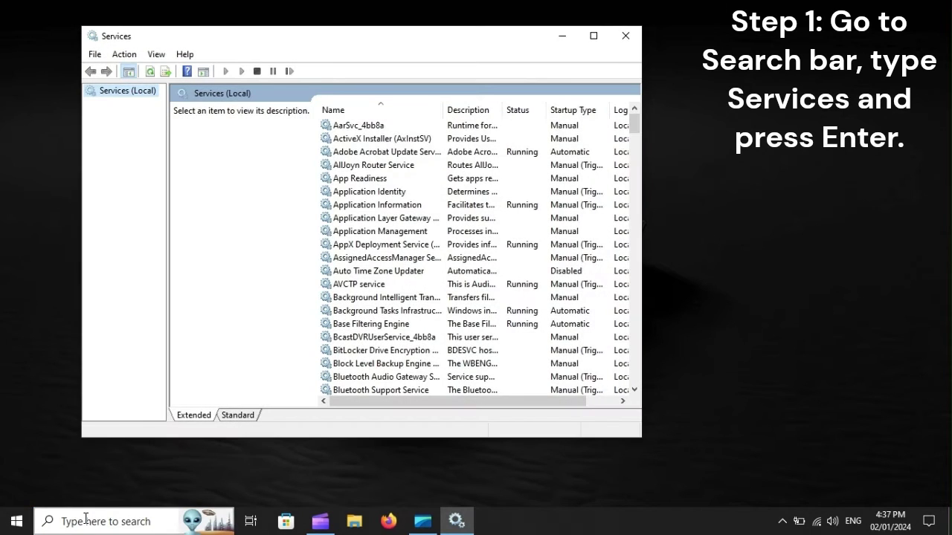
pyautogui.click(407, 299)
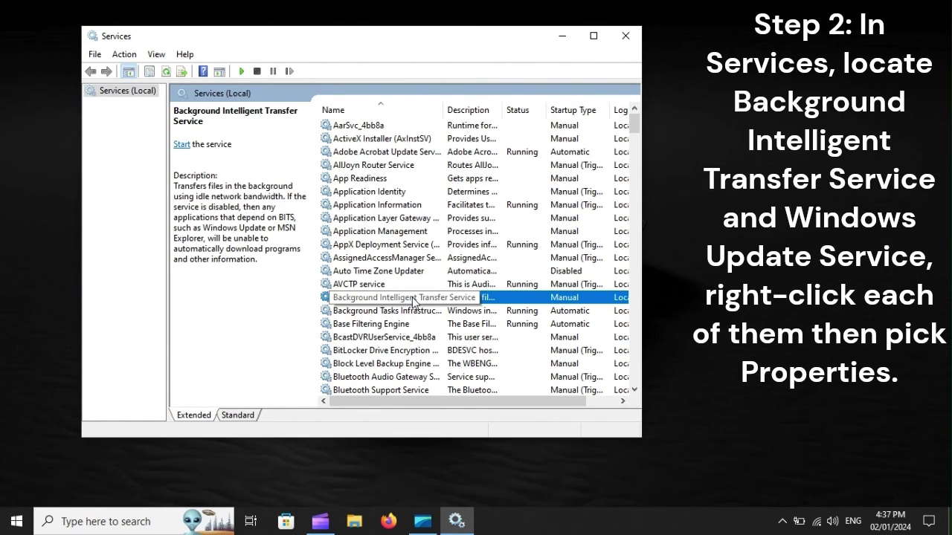
# Open the properties of the Windows Update service and show its available startup types
pyautogui.moveTo(635, 128); pyautogui.dragTo(637, 378)
pyautogui.click(359, 247)
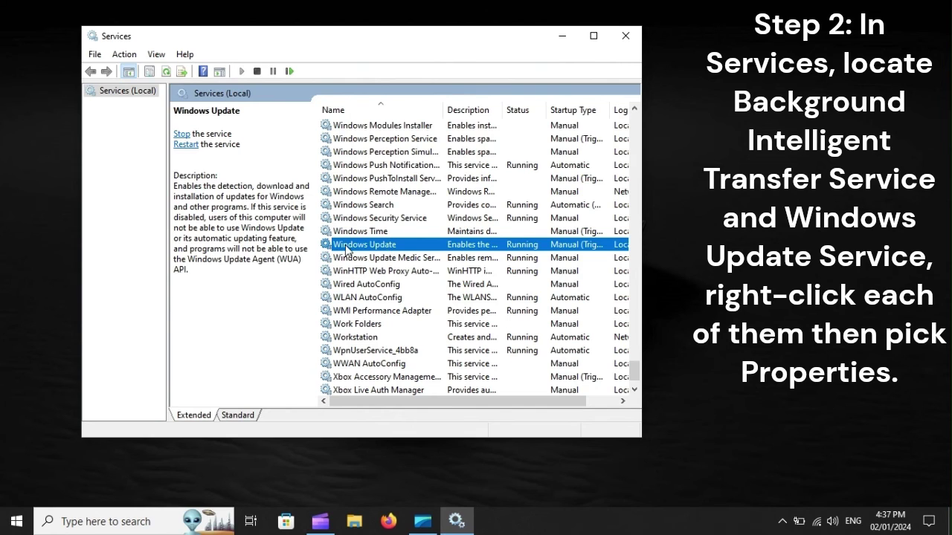
pyautogui.rightClick(383, 248)
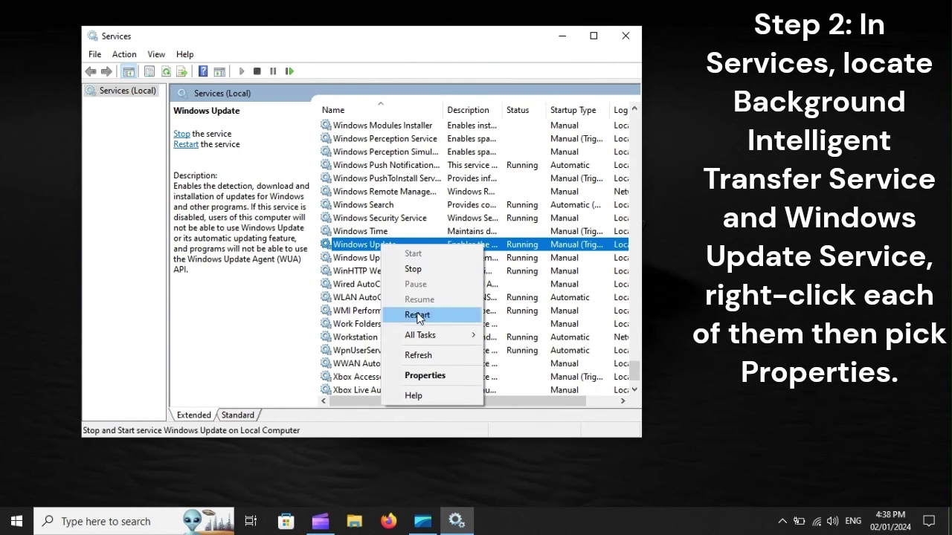
pyautogui.click(419, 376)
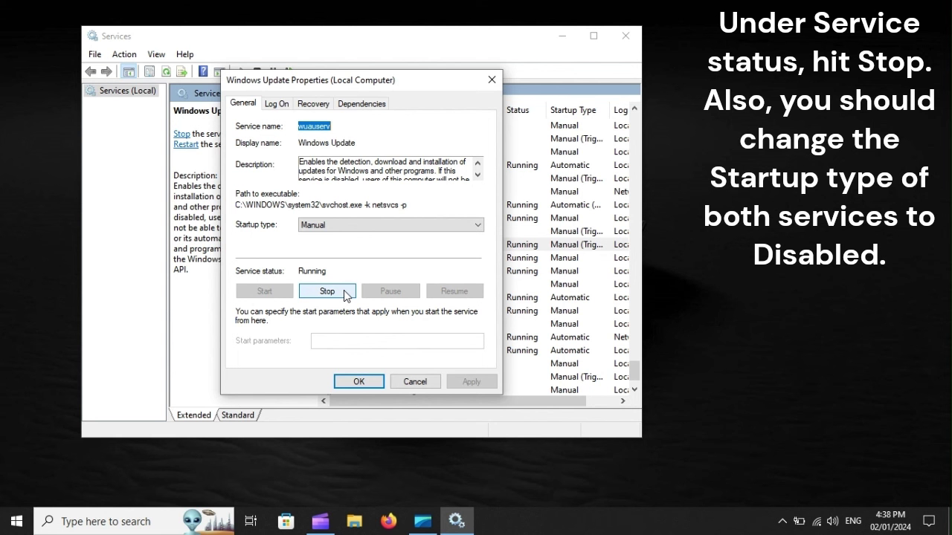
pyautogui.click(383, 226)
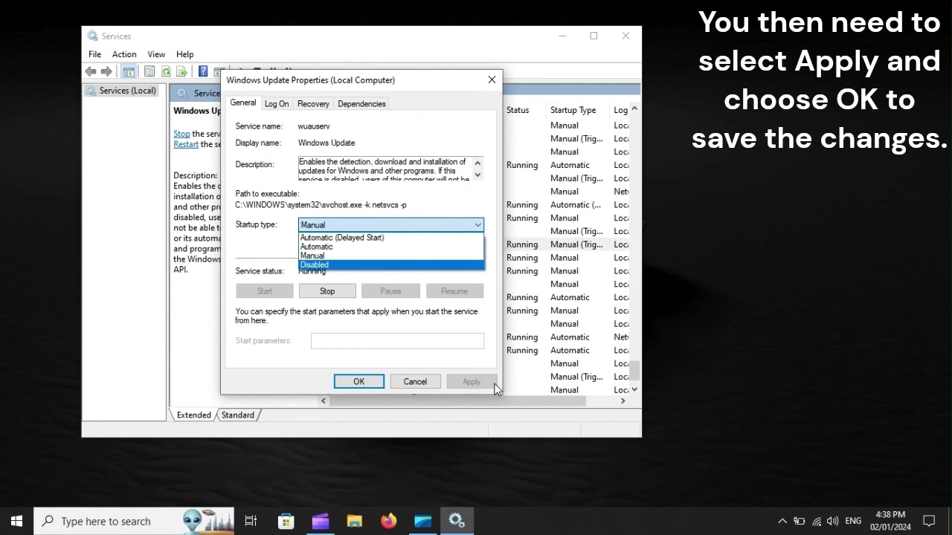
# Leave the Windows Update service properties and bring up the computer's power options
pyautogui.click(16, 521)
pyautogui.click(18, 491)
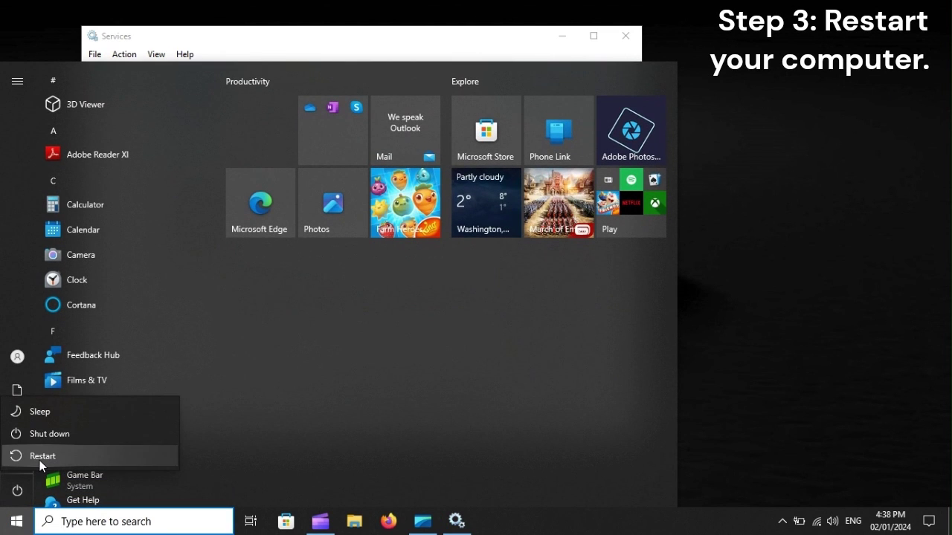